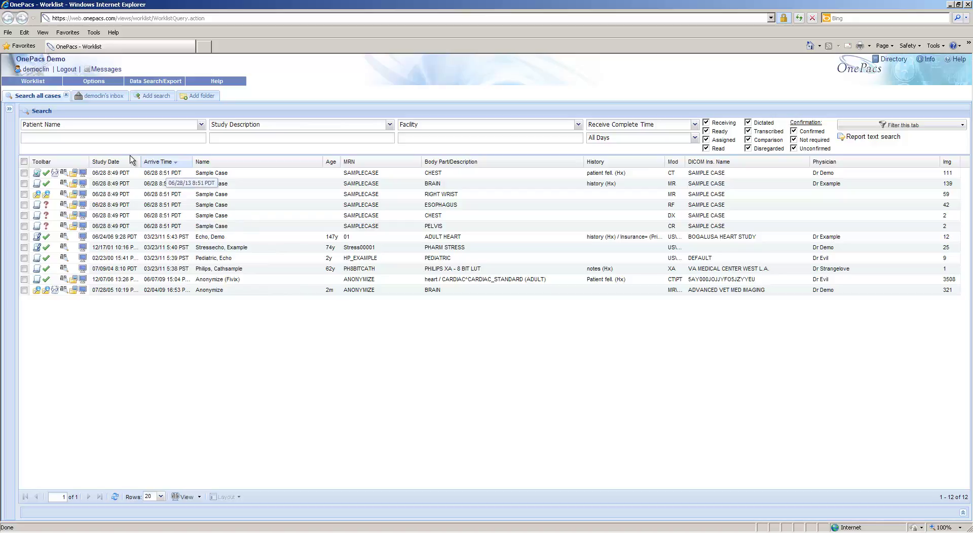
# Search the worklist for patient name "sample" and clear the search text
pyautogui.click(105, 138)
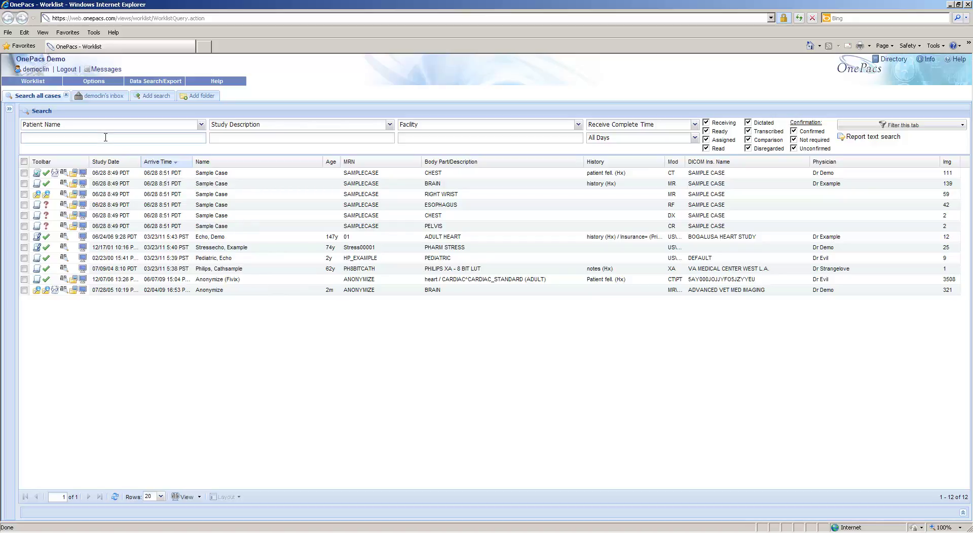
pyautogui.write('sample')
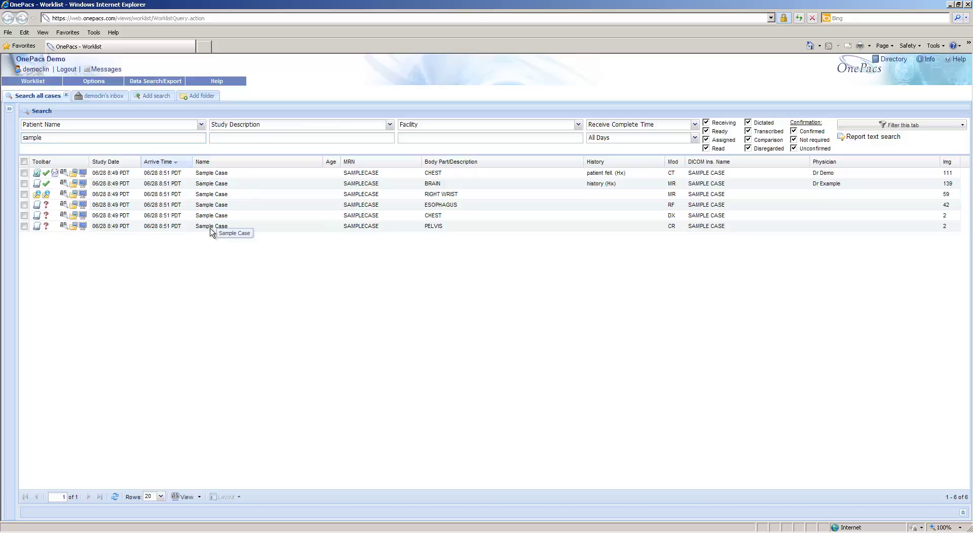
pyautogui.doubleClick(43, 137)
pyautogui.press('BackSpace')
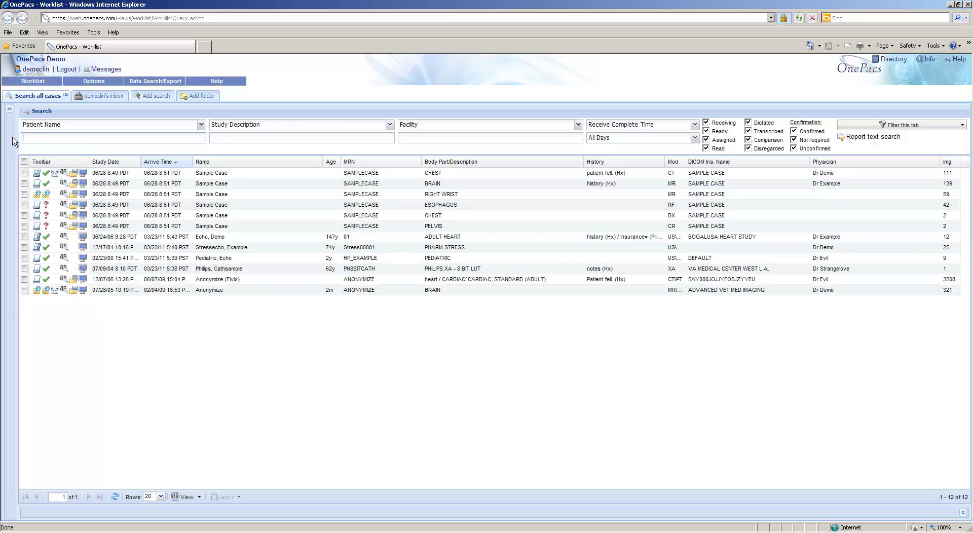
pyautogui.click(390, 125)
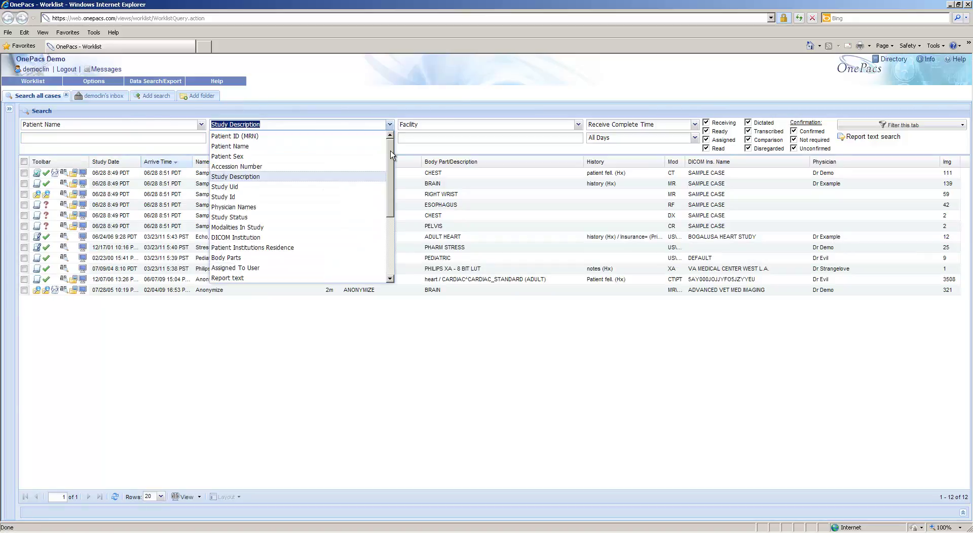
pyautogui.moveTo(390, 150)
pyautogui.mouseDown()
pyautogui.moveTo(396, 228)
pyautogui.moveTo(389, 147)
pyautogui.mouseUp()
pyautogui.click(368, 92)
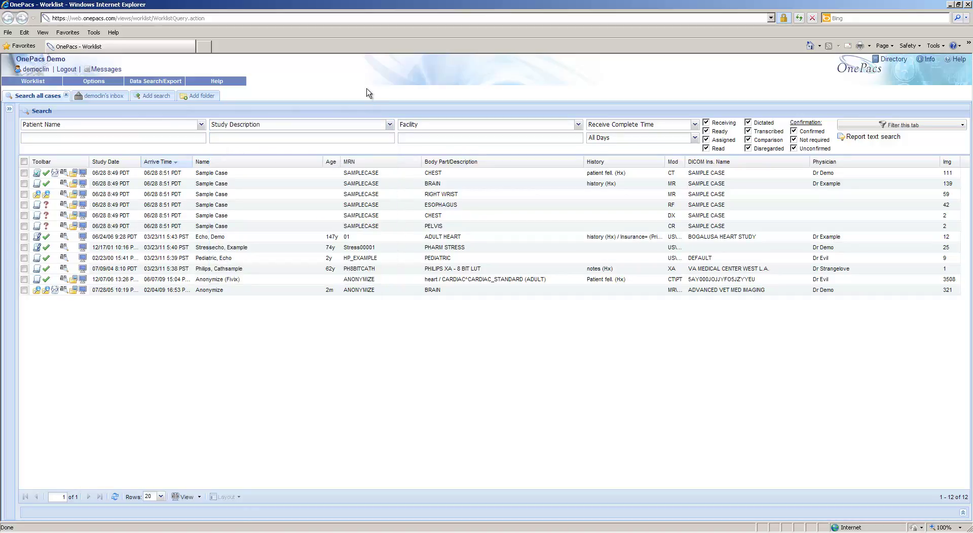
# Filter the worklist by a receive complete time of Last 30 Days
pyautogui.click(630, 143)
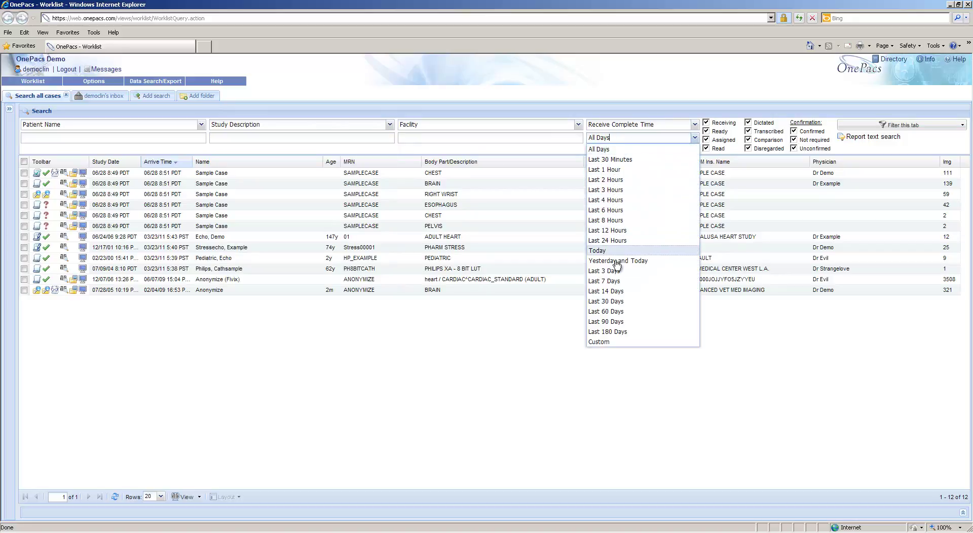
pyautogui.click(612, 302)
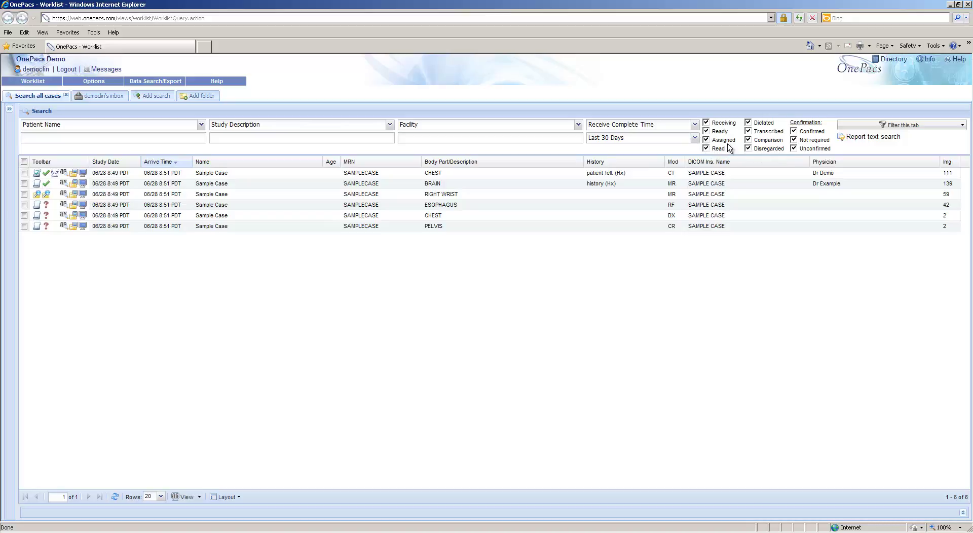
# Limit the status filter to Read by excluding Receiving, Ready, Assigned, Dictated, Transcribed, Comparison and Disregarded studies
pyautogui.click(706, 140)
pyautogui.click(705, 131)
pyautogui.click(706, 122)
pyautogui.click(748, 122)
pyautogui.click(748, 131)
pyautogui.click(748, 140)
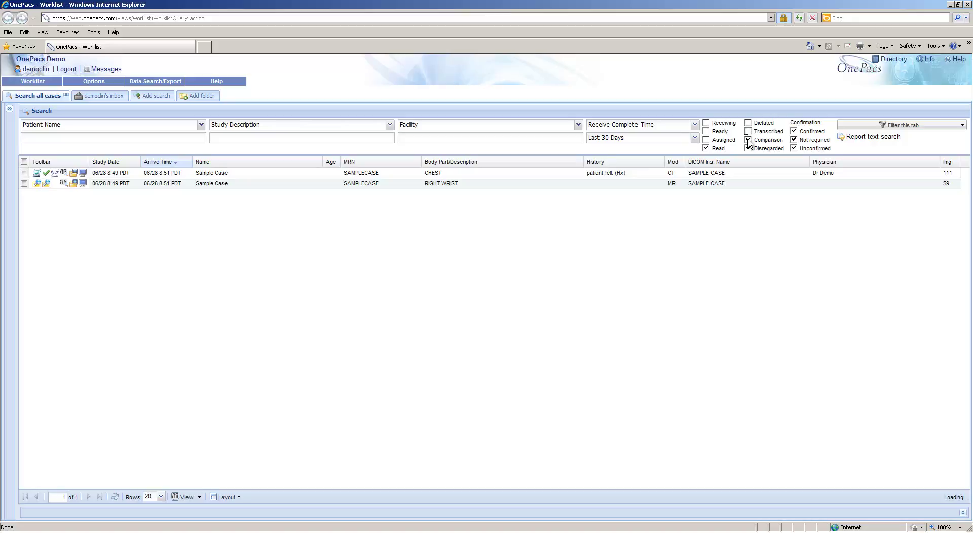
pyautogui.click(748, 148)
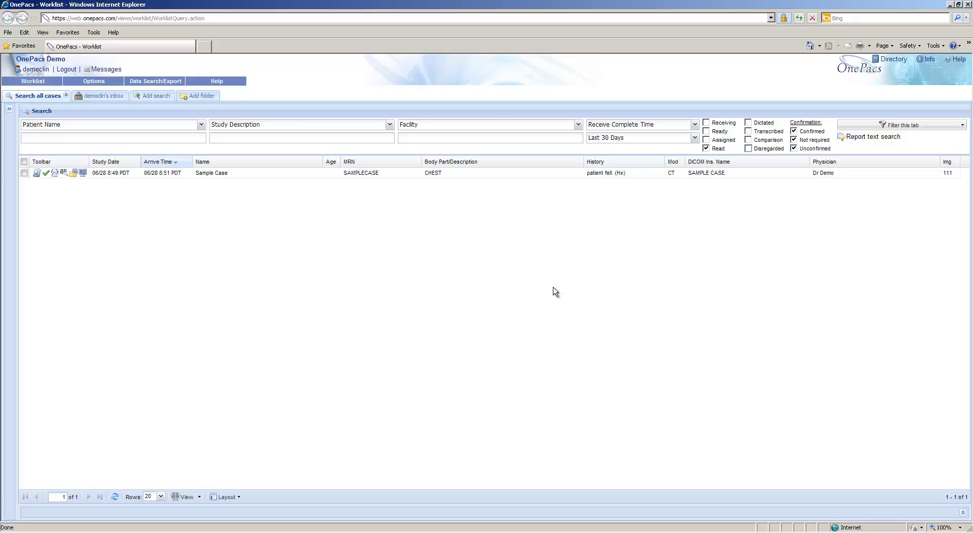
# Include all study statuses in the worklist filter again, from Receiving through Disregarded
pyautogui.click(706, 123)
pyautogui.click(706, 131)
pyautogui.click(706, 140)
pyautogui.click(706, 149)
pyautogui.click(748, 123)
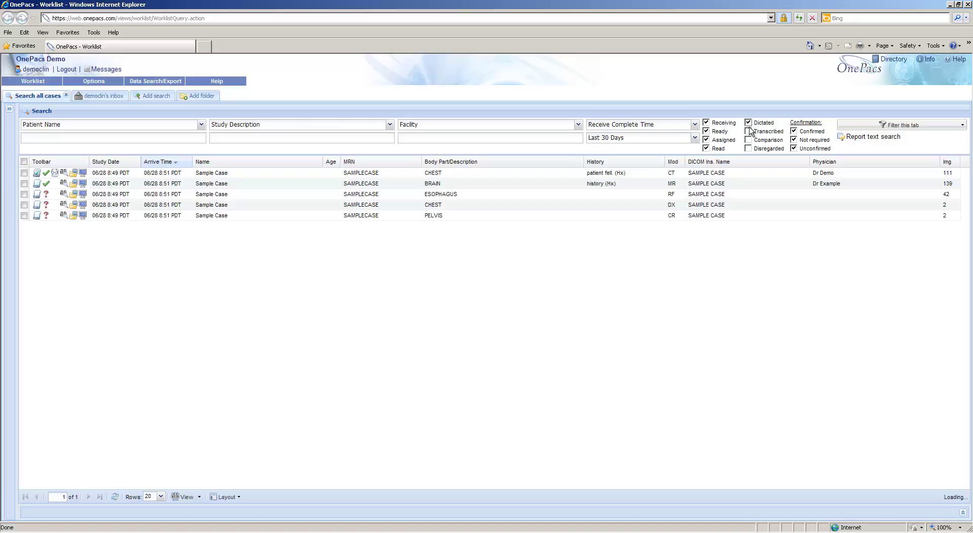
pyautogui.click(749, 140)
pyautogui.click(749, 132)
pyautogui.click(748, 148)
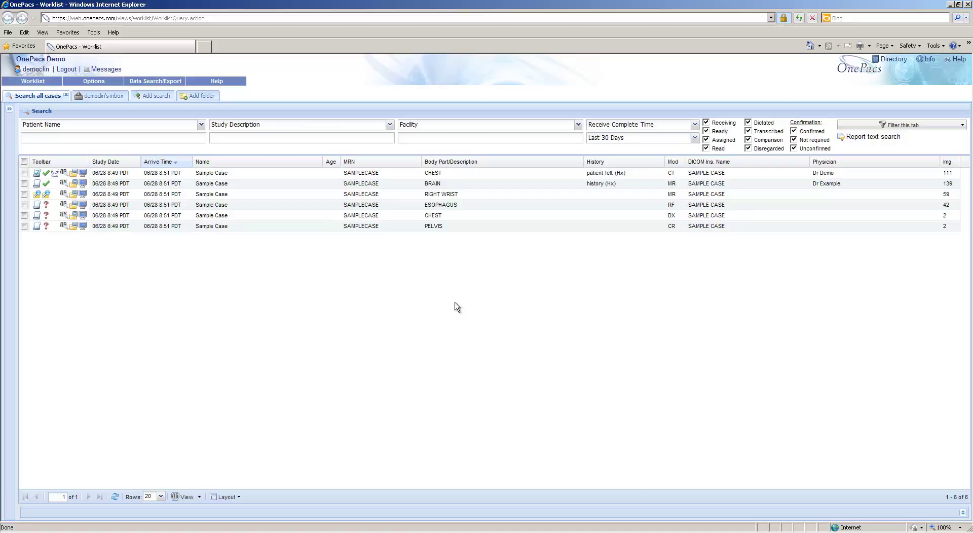
# Open the report of the CT chest sample case and print it on the HP 2500C Series printer
pyautogui.moveTo(57, 176)
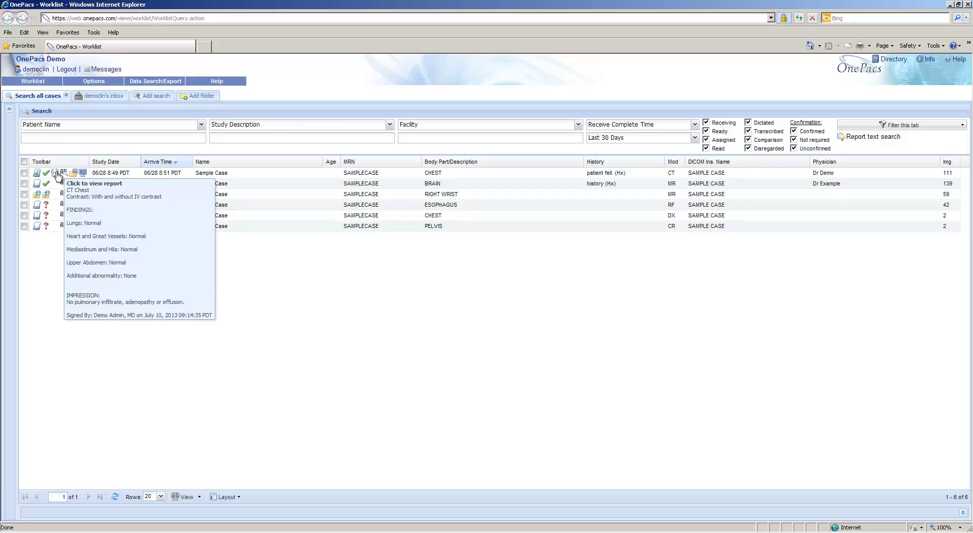
pyautogui.click(58, 175)
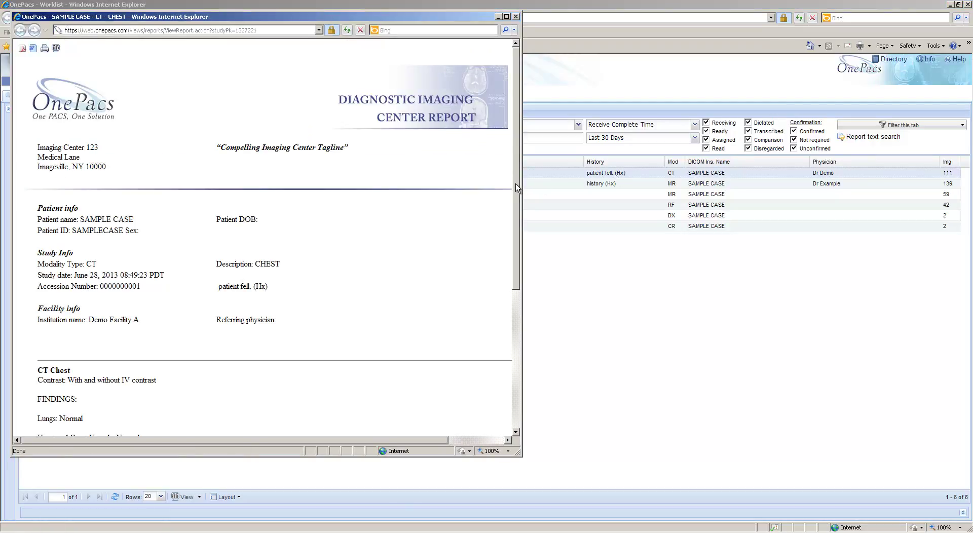
pyautogui.moveTo(517, 188)
pyautogui.mouseDown()
pyautogui.moveTo(524, 314)
pyautogui.moveTo(520, 162)
pyautogui.mouseUp()
pyautogui.click(45, 49)
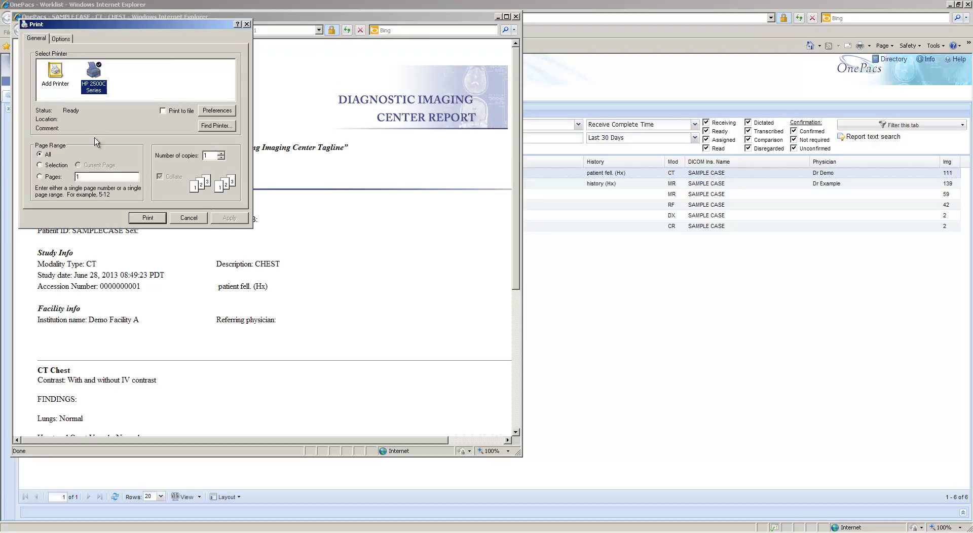
pyautogui.click(147, 218)
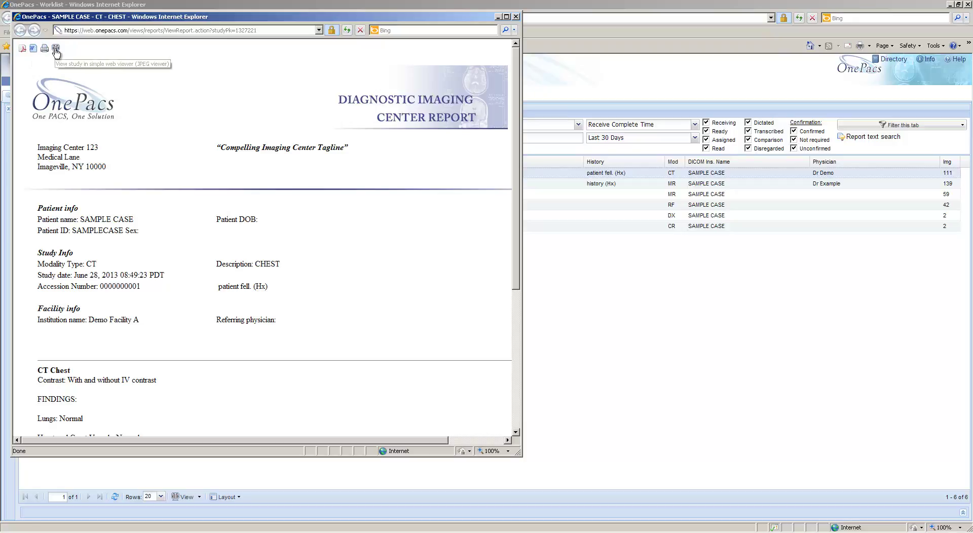
# Export the CT chest report to PDF for viewing, and close both the PDF and the report
pyautogui.click(22, 49)
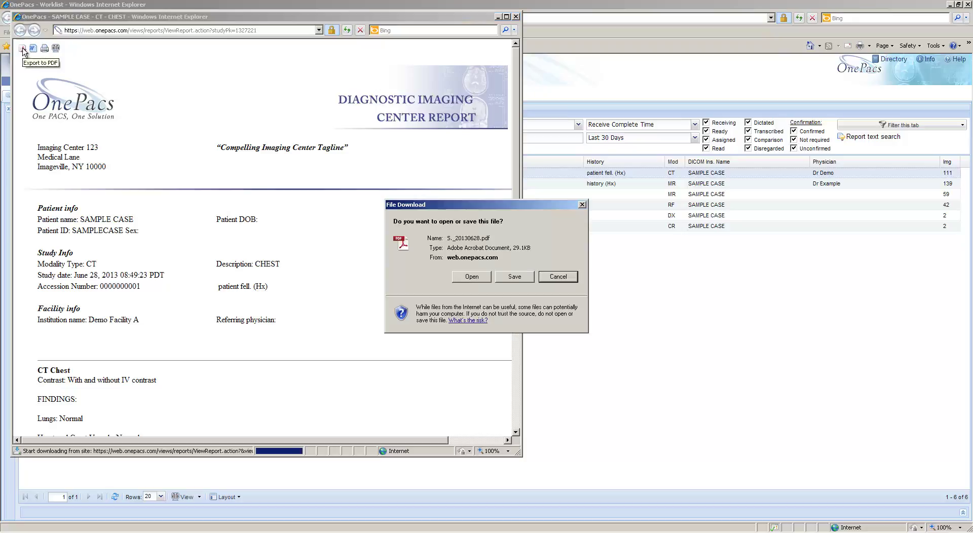
pyautogui.click(470, 276)
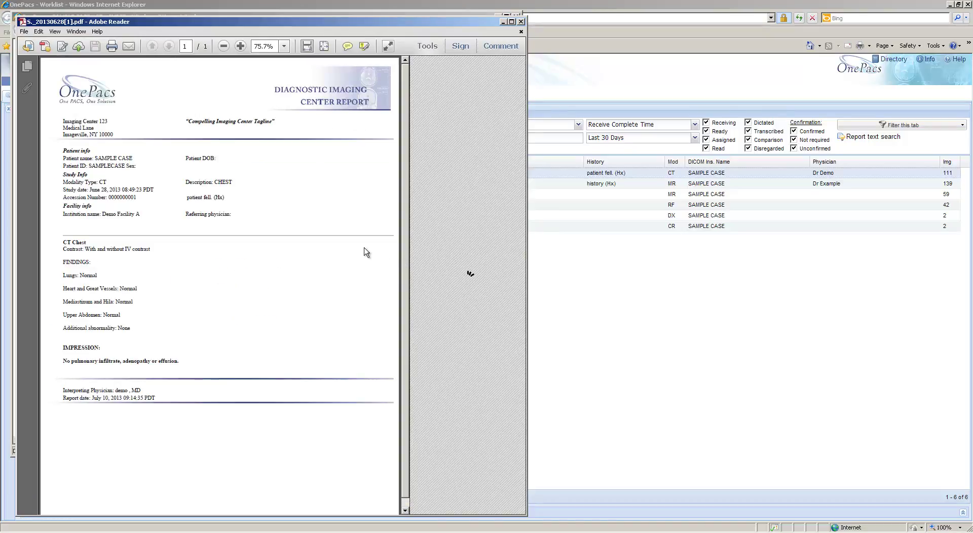
pyautogui.click(521, 21)
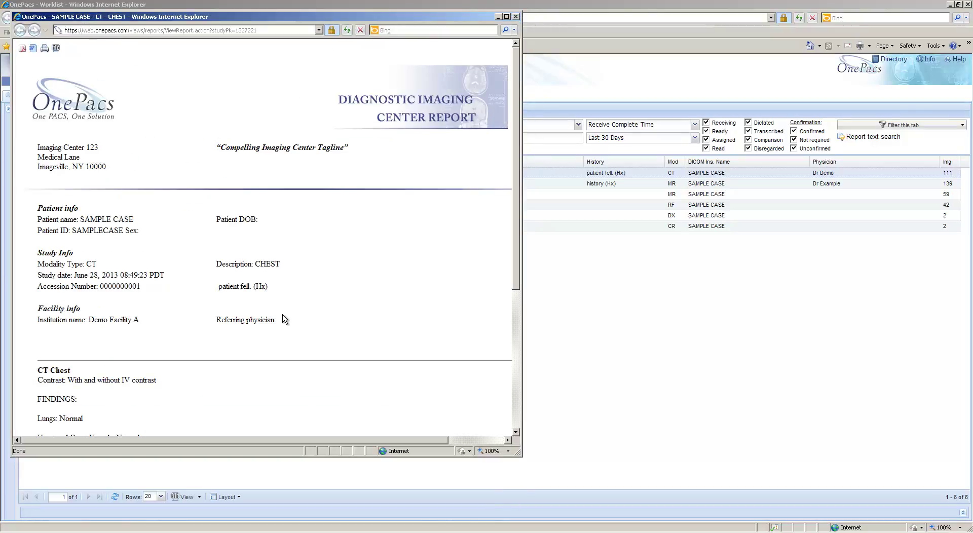
pyautogui.click(517, 17)
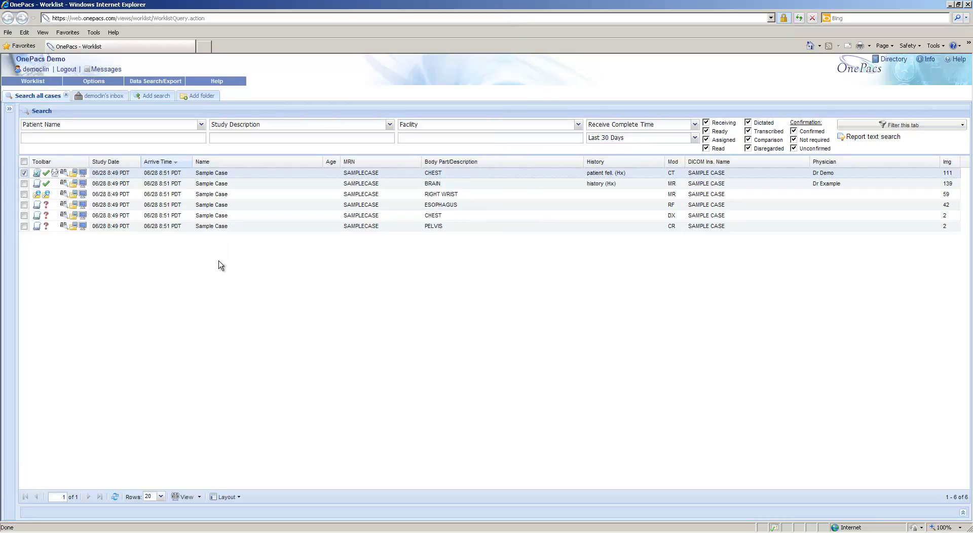
# Open the CT chest study in the web image viewer and advance the 109-image Helical Chest series to image 8
pyautogui.click(84, 176)
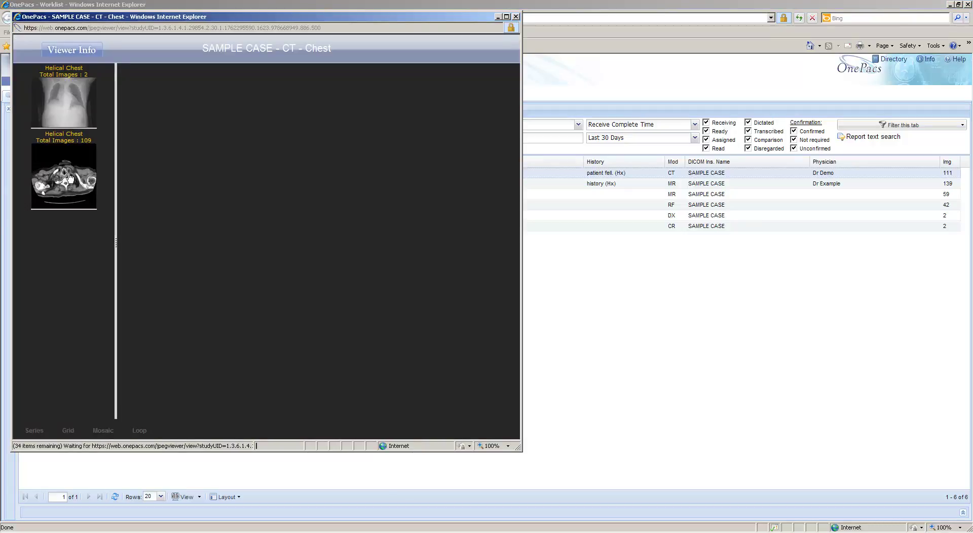
pyautogui.click(70, 177)
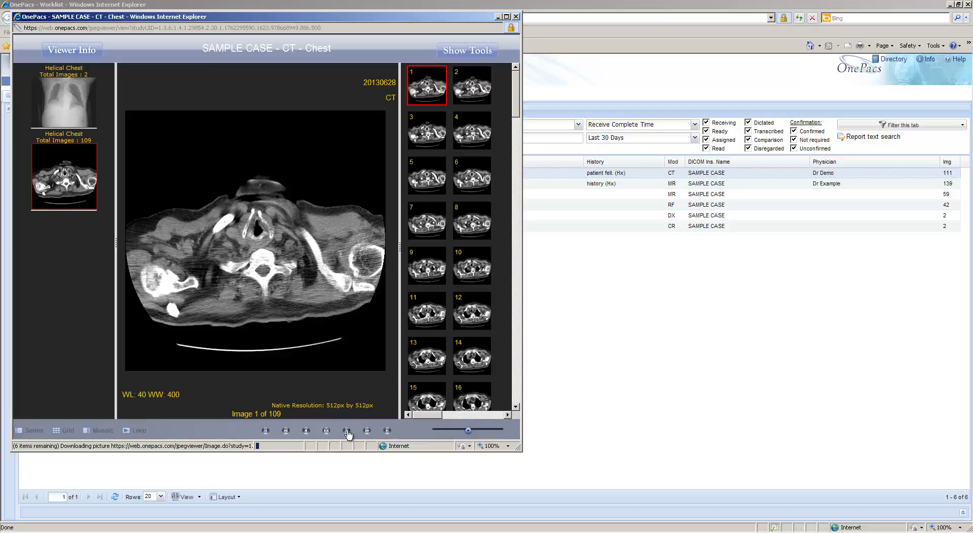
pyautogui.click(348, 431)
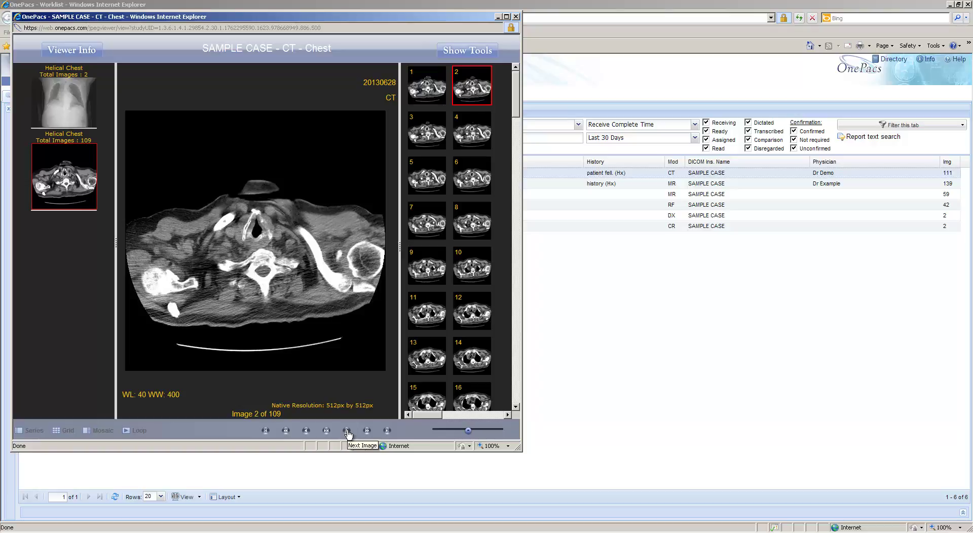
pyautogui.click(348, 431)
pyautogui.click(347, 431)
pyautogui.click(348, 431)
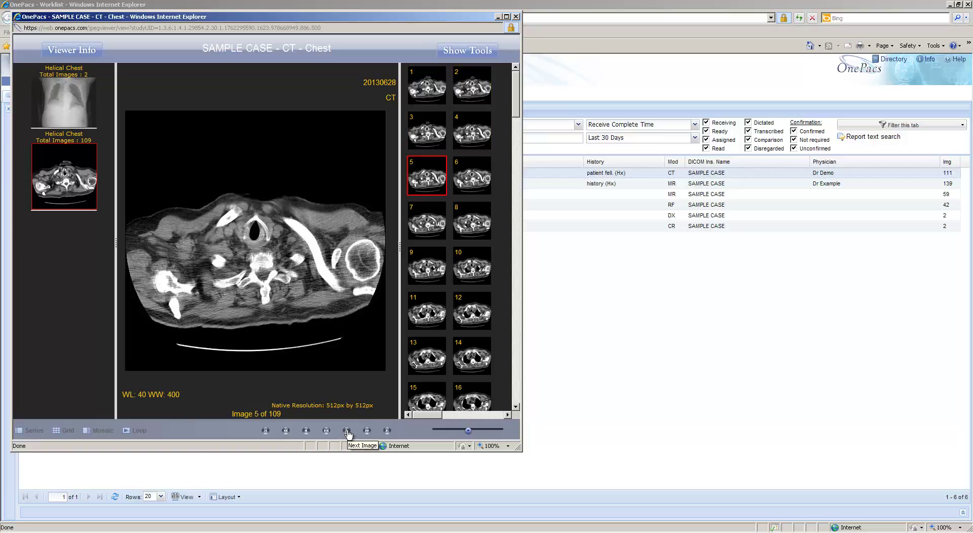
pyautogui.click(348, 431)
pyautogui.click(348, 431)
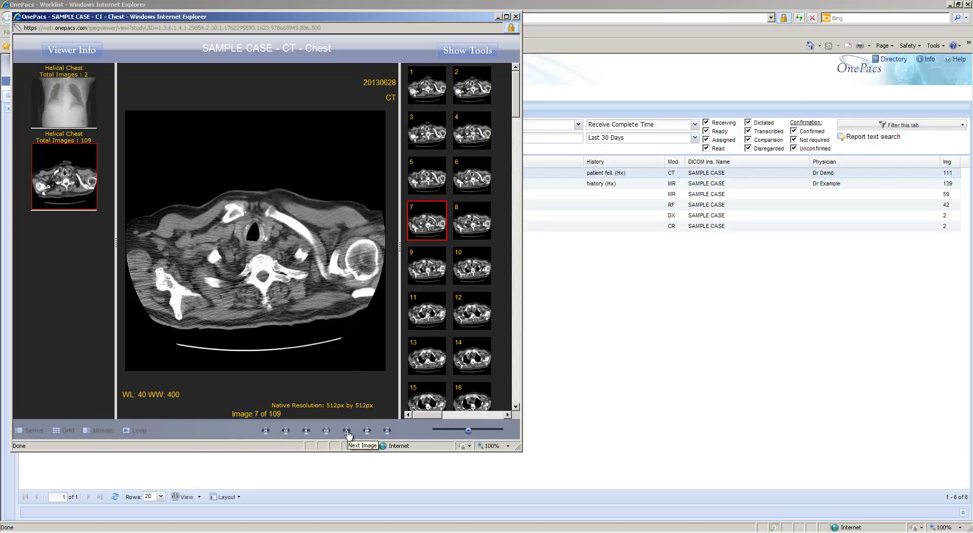
pyautogui.click(348, 432)
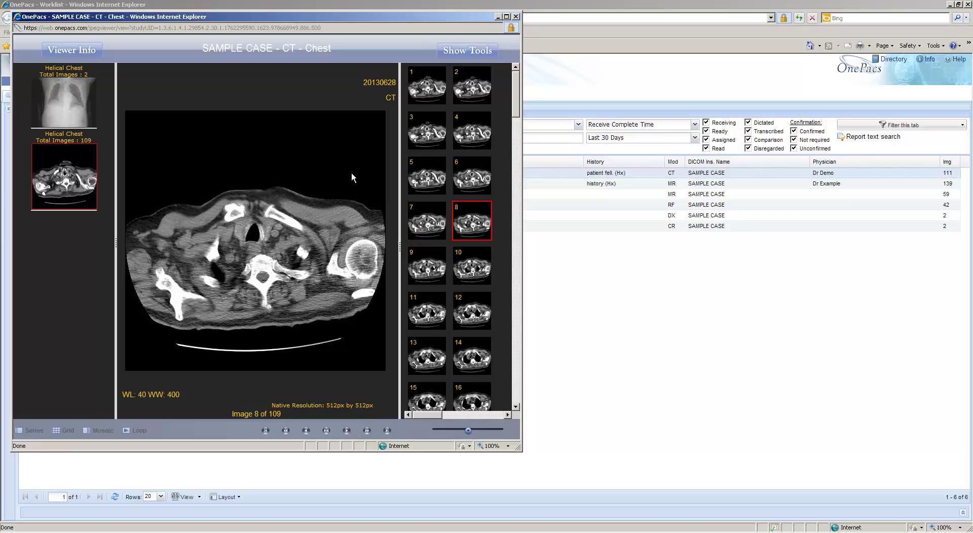
# Show the viewer tools, adjust the window level and width to about WL 162 and WW 411, and reset the image
pyautogui.click(459, 54)
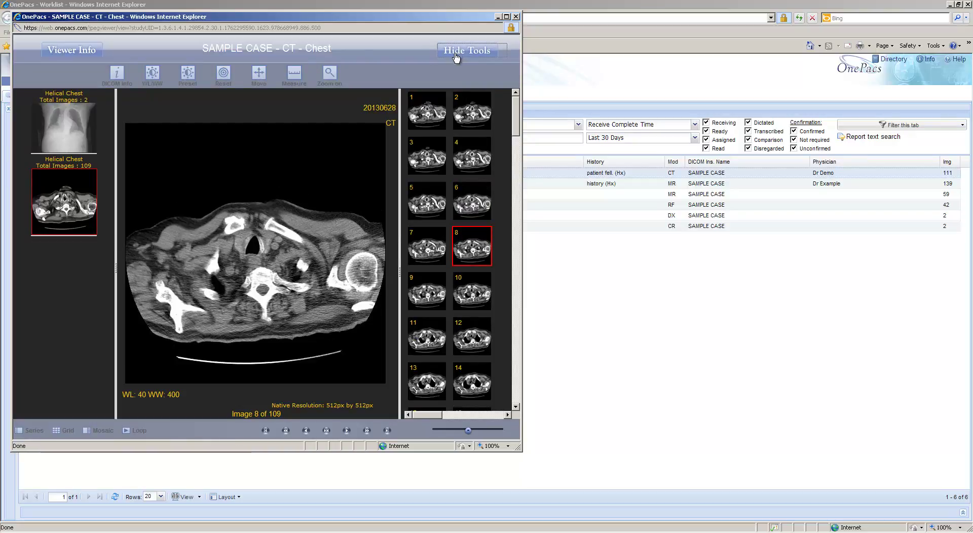
pyautogui.click(154, 74)
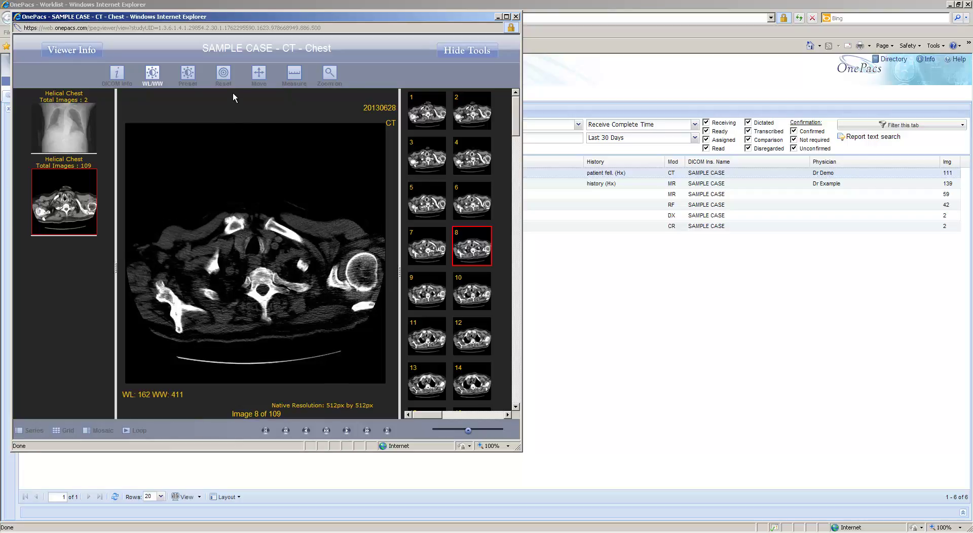
pyautogui.click(226, 80)
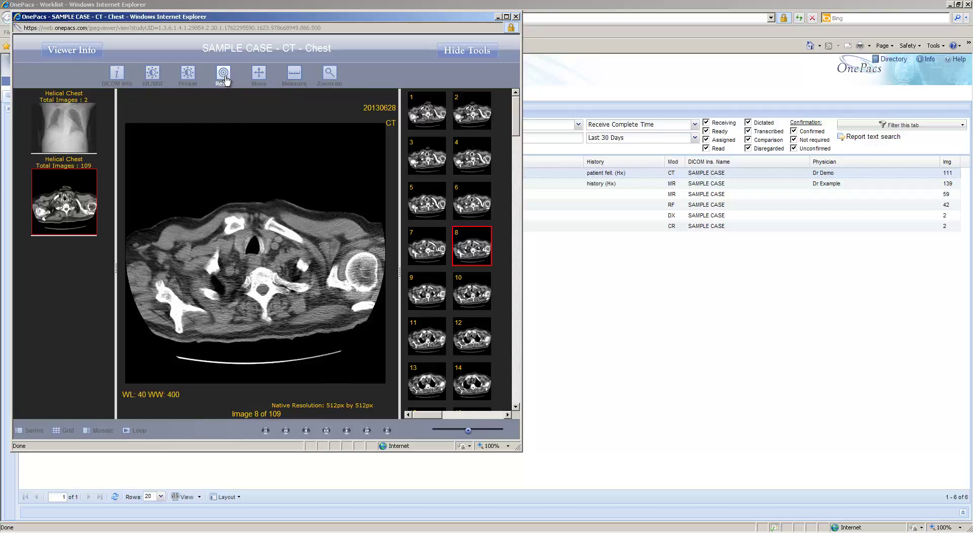
# Zoom in twice on image 8 and move the enlarged image to center the spine
pyautogui.click(331, 75)
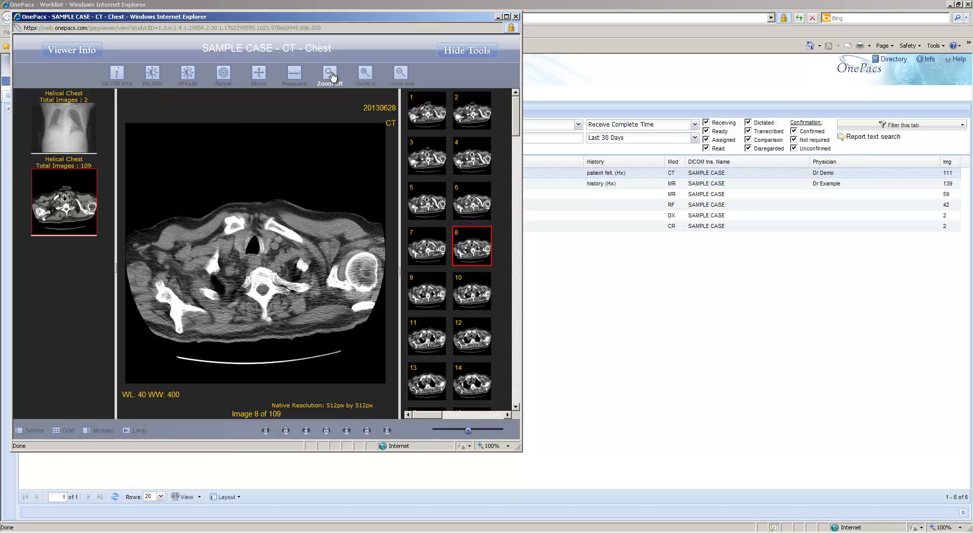
pyautogui.click(365, 74)
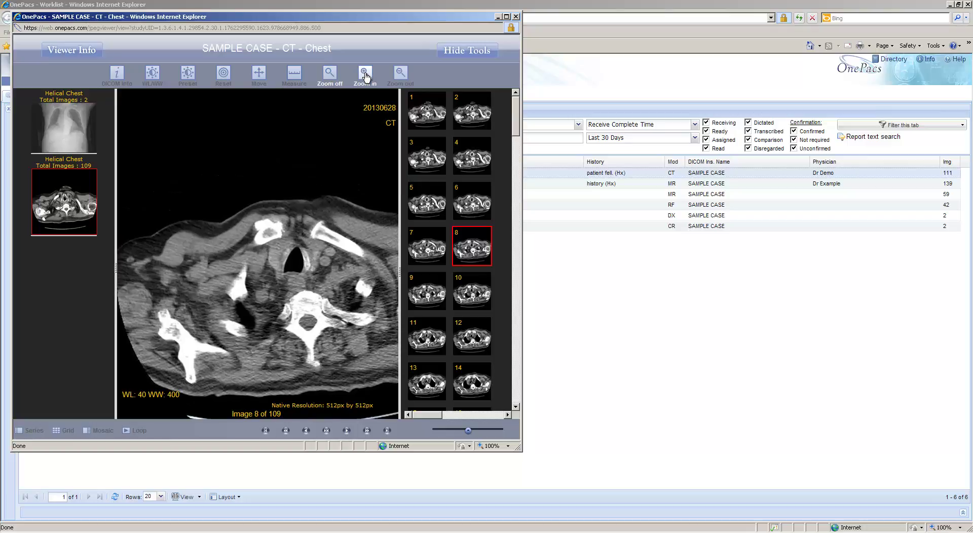
pyautogui.click(365, 75)
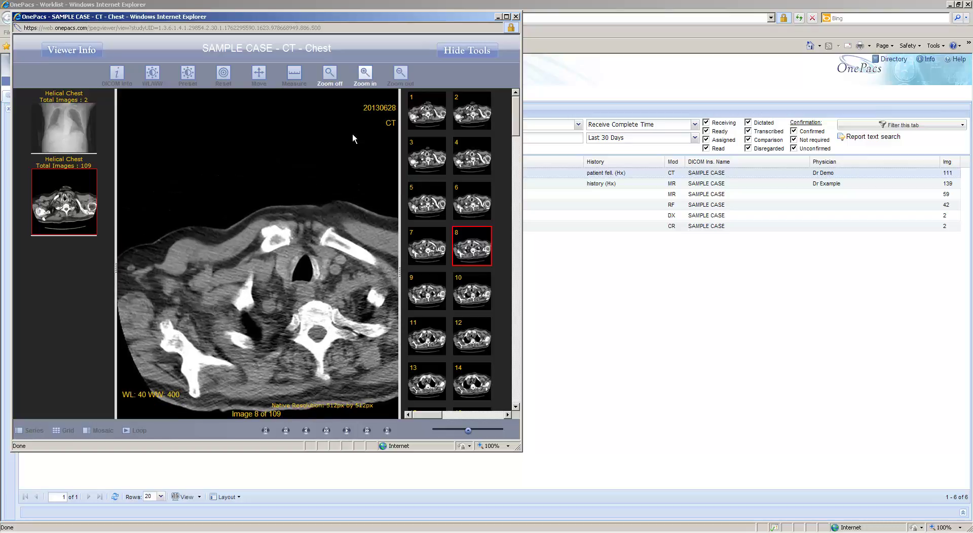
pyautogui.click(259, 76)
pyautogui.moveTo(259, 189); pyautogui.dragTo(238, 150)
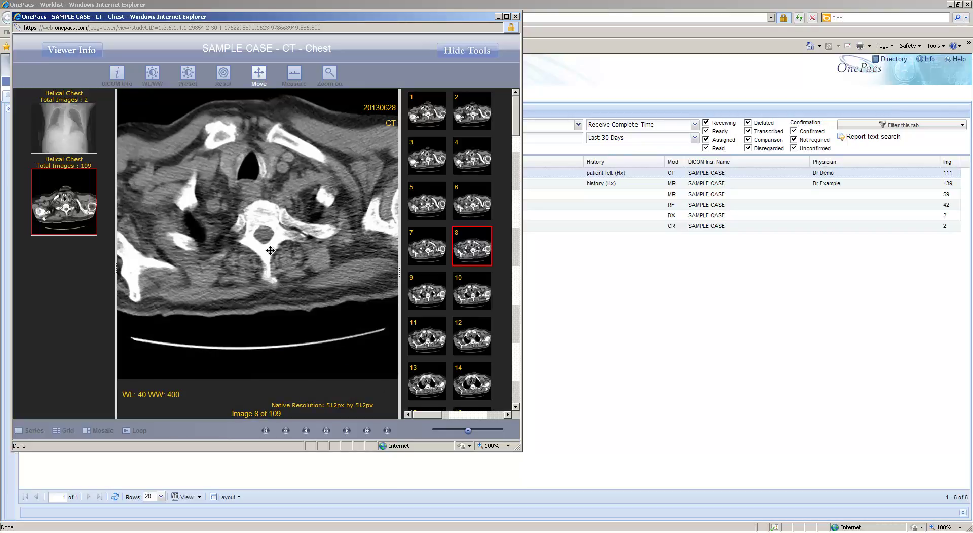
# Reset the zoomed image, hide the viewer tools and close the image viewer
pyautogui.click(224, 76)
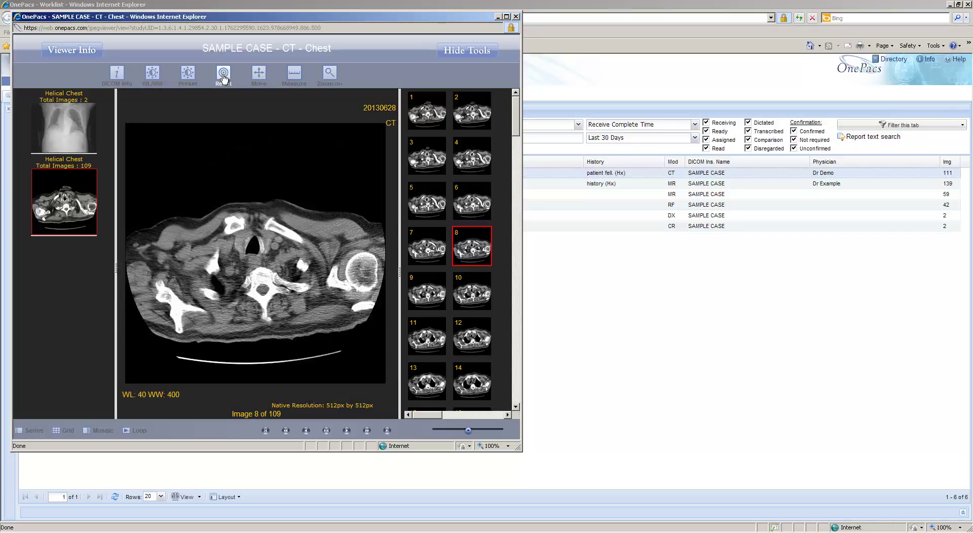
pyautogui.click(458, 55)
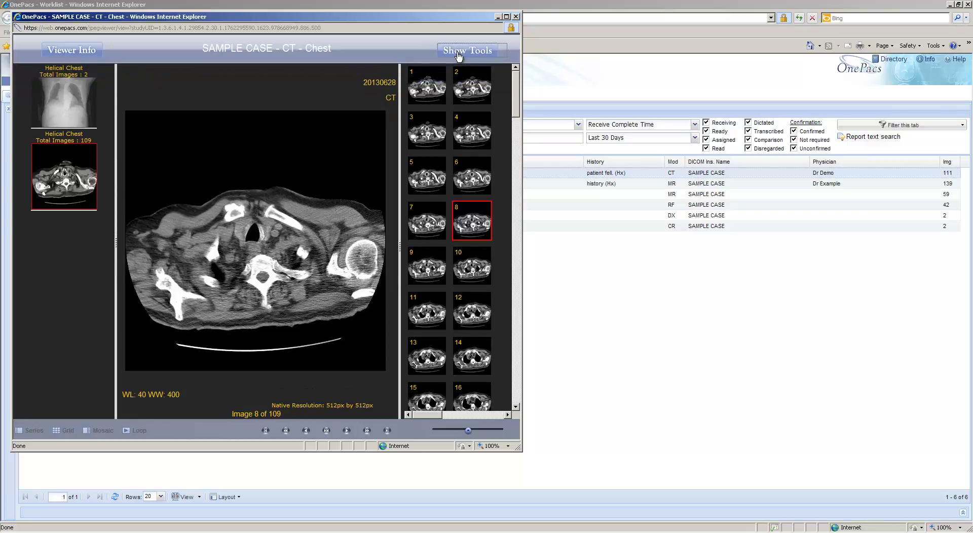
pyautogui.click(516, 19)
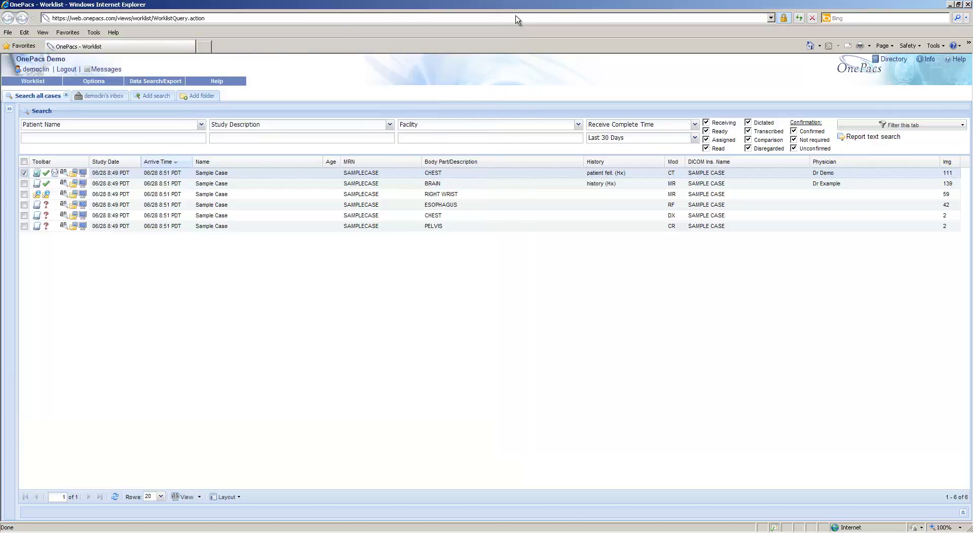
# Open the CT chest study in the Java web viewer and set its series tiling to 2x1
pyautogui.click(218, 175)
pyautogui.moveTo(238, 202)
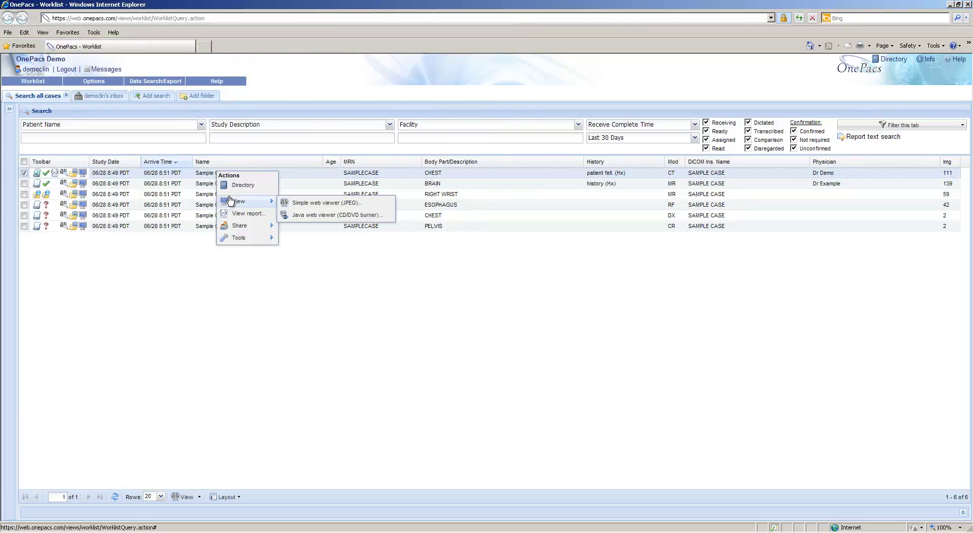
pyautogui.click(350, 217)
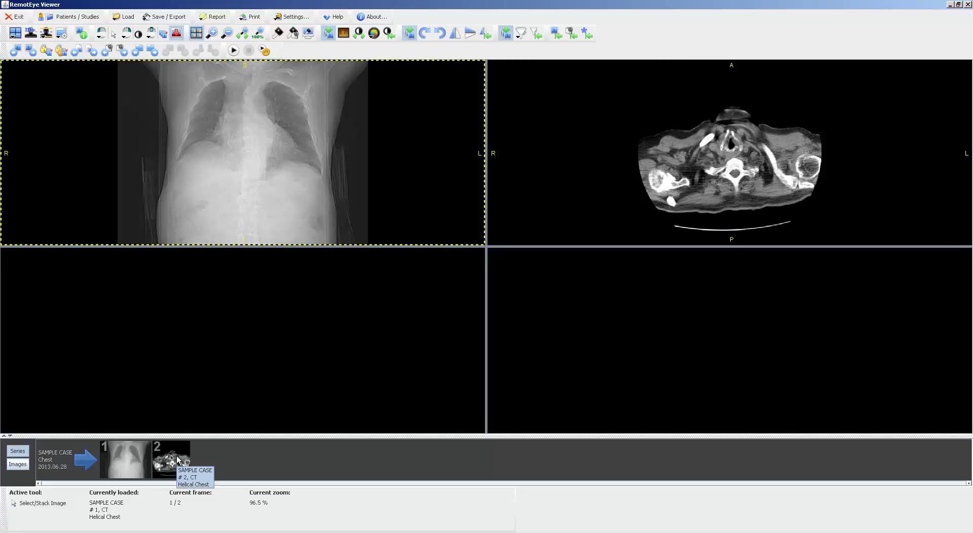
pyautogui.click(15, 33)
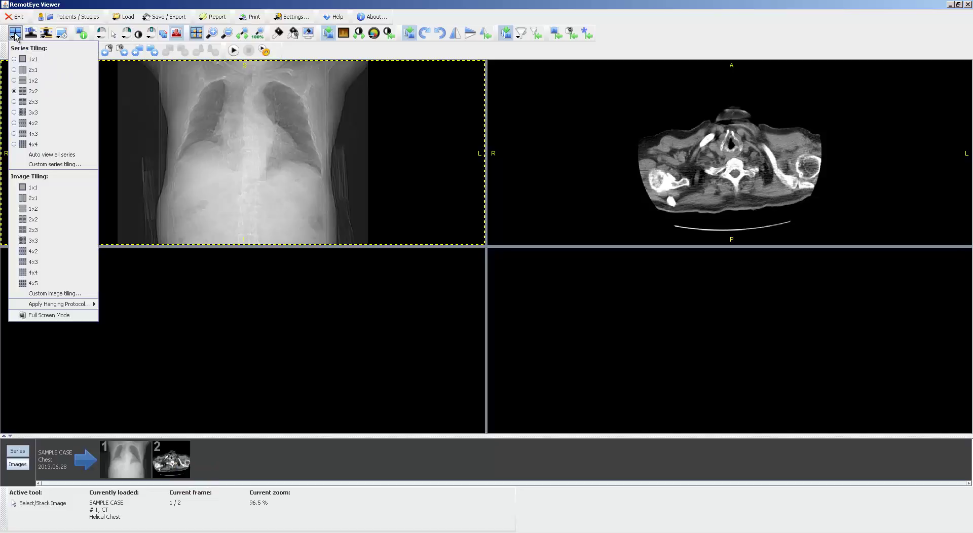
pyautogui.click(24, 70)
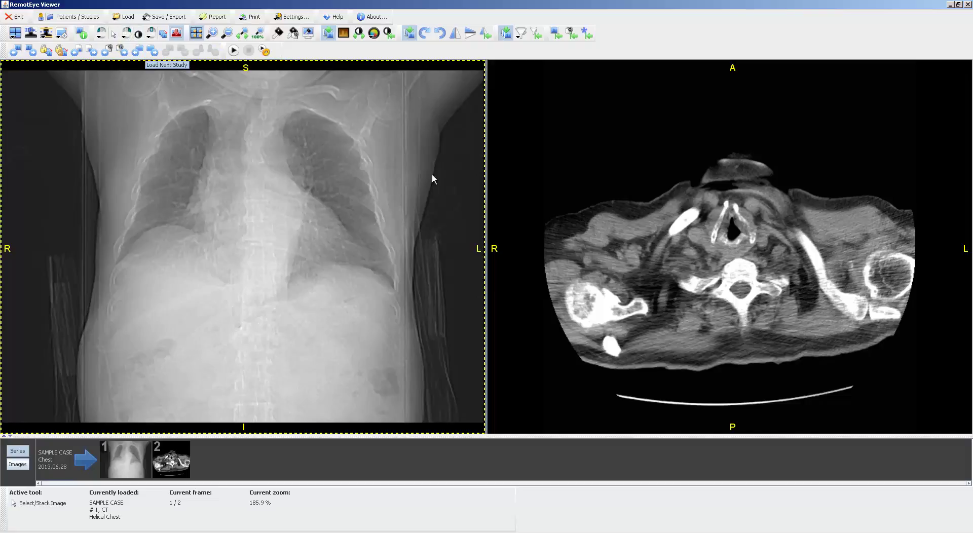
# Advance the 109-image Helical Chest series to image 16 and adjust its window to about W/W 430 HU and W/L 70 HU
pyautogui.moveTo(728, 207); pyautogui.dragTo(739, 233)
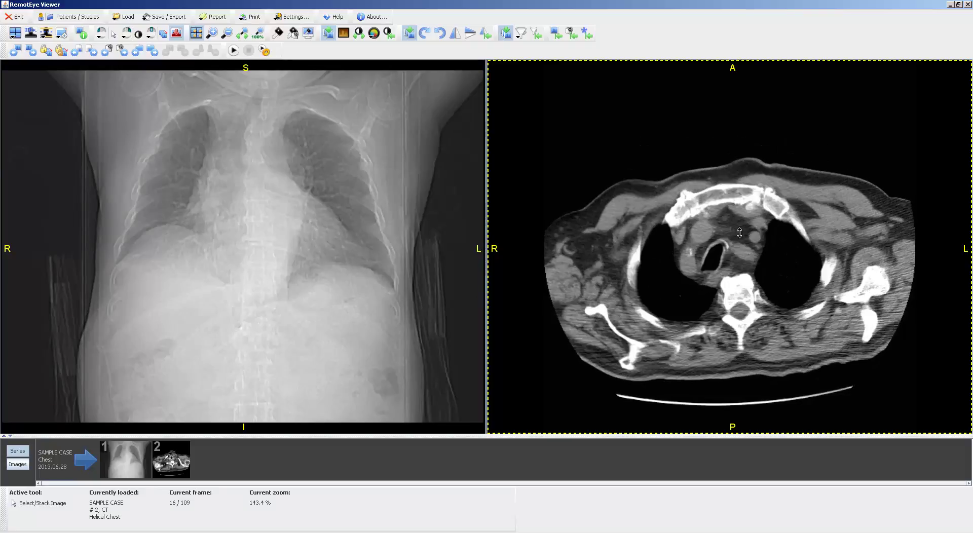
pyautogui.press('w')
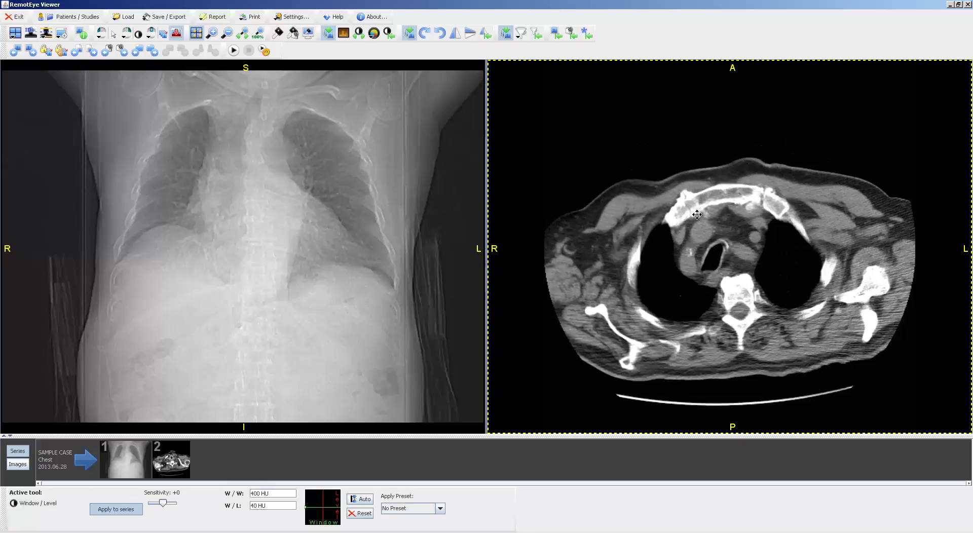
pyautogui.moveTo(698, 214)
pyautogui.mouseDown()
pyautogui.moveTo(704, 243)
pyautogui.moveTo(705, 222)
pyautogui.mouseUp()
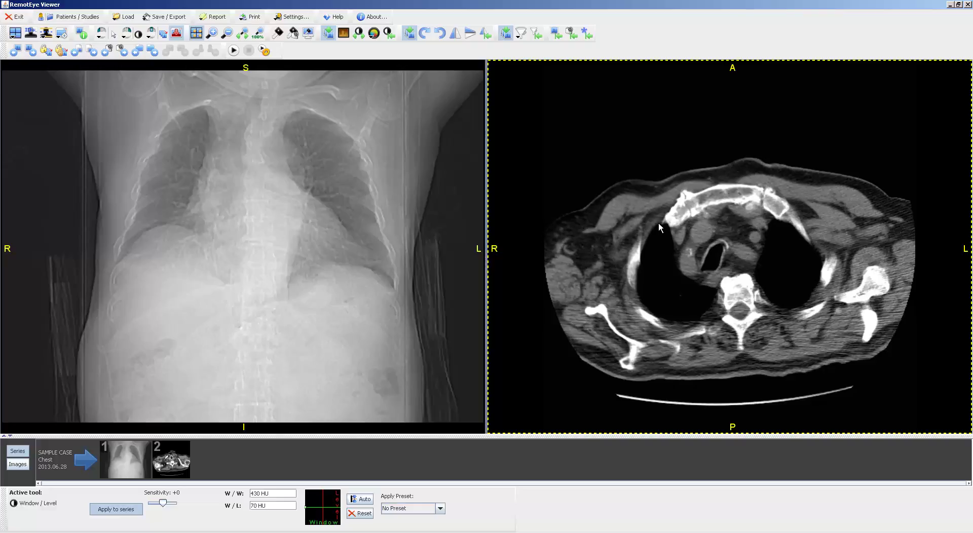
# Zoom in twice on the axial chest image and zoom back out twice
pyautogui.click(213, 36)
pyautogui.click(213, 36)
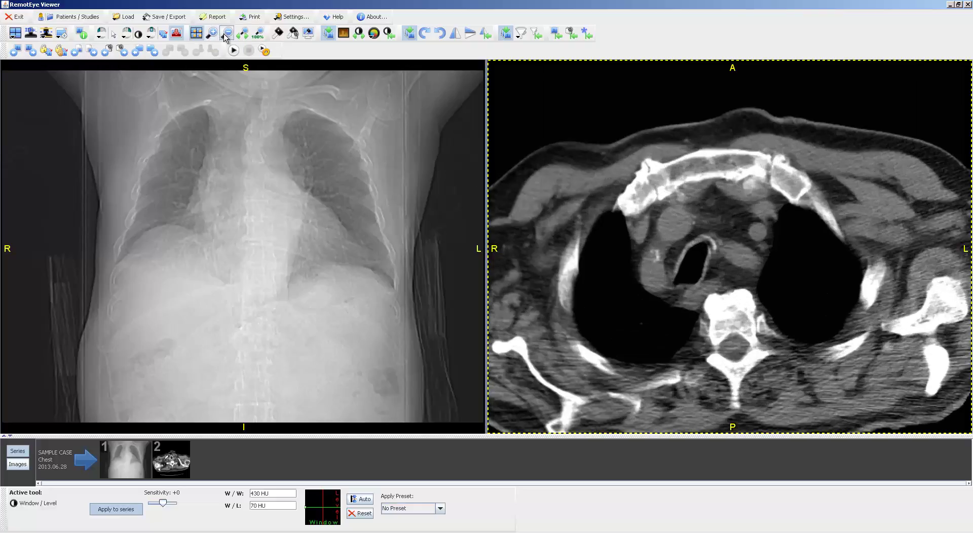
pyautogui.click(227, 35)
pyautogui.click(227, 35)
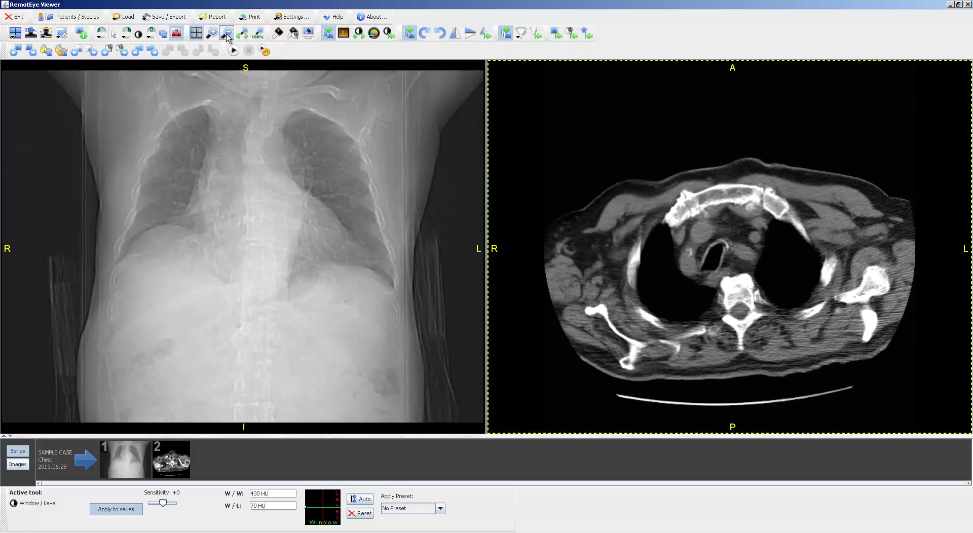
# Close the Java web viewer and log off from the worklist without saving the changed worklist tabs
pyautogui.click(968, 5)
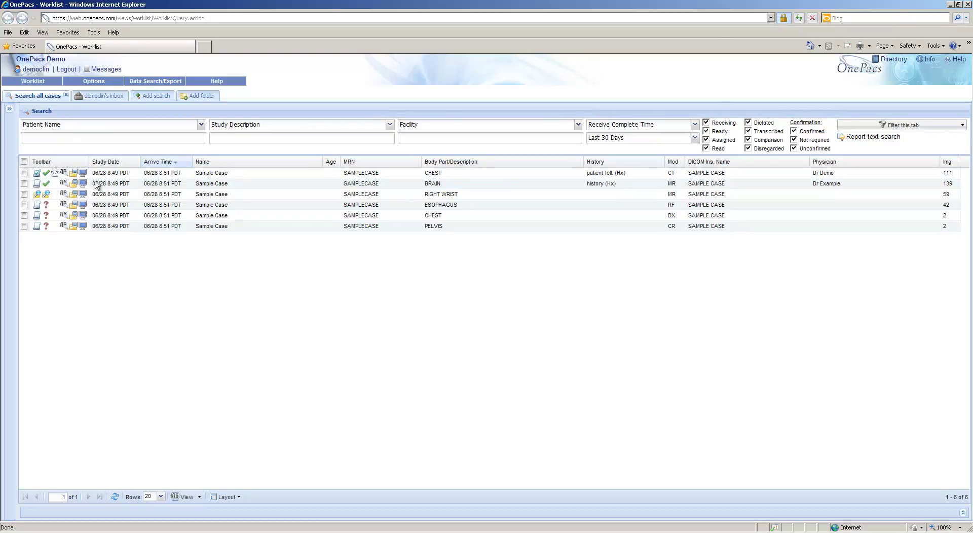
pyautogui.click(72, 71)
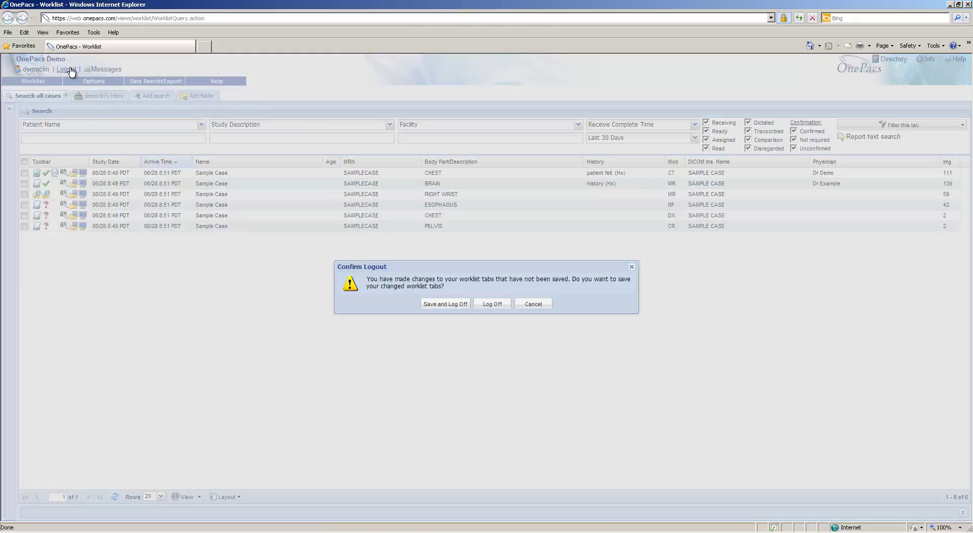
pyautogui.click(494, 304)
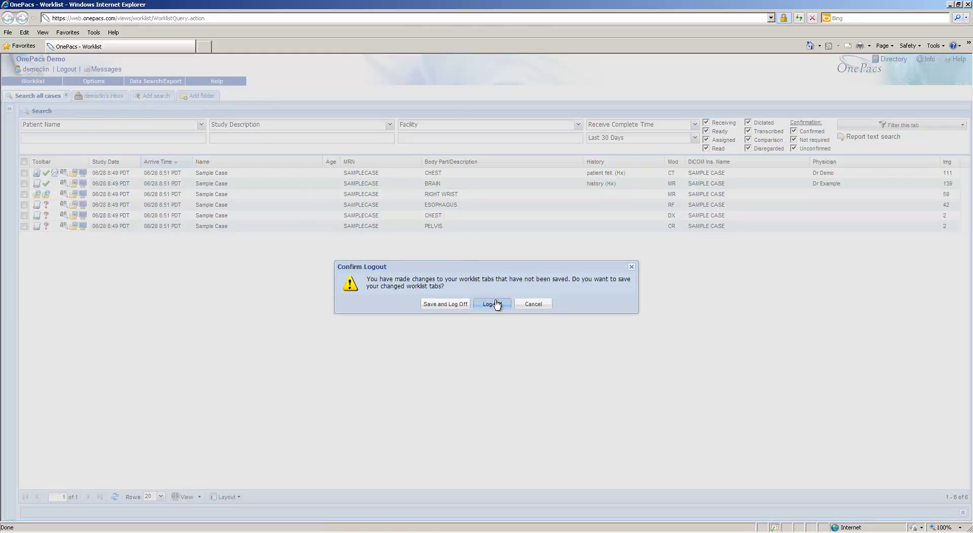